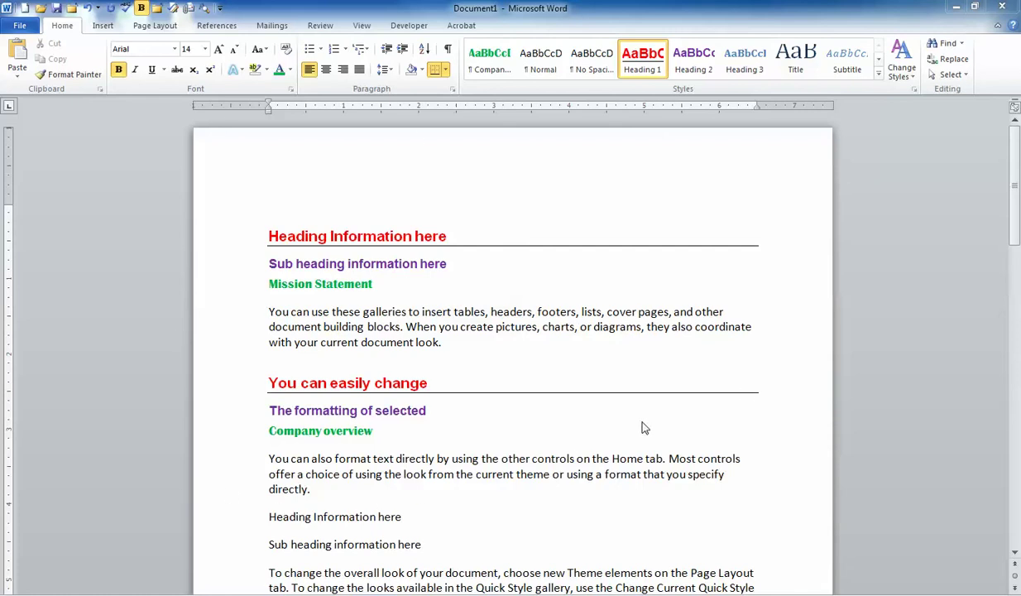
# Show the Styles pane, then apply Heading 1 to the first unformatted "Heading Information here" line and Heading 2 to the subheading below it.
pyautogui.click(914, 91)
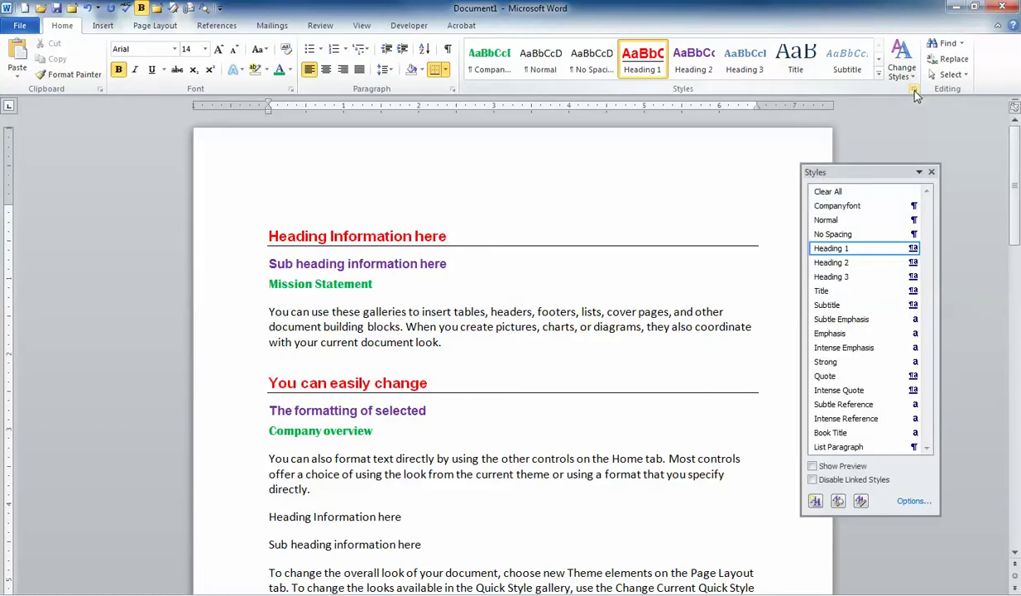
pyautogui.click(362, 238)
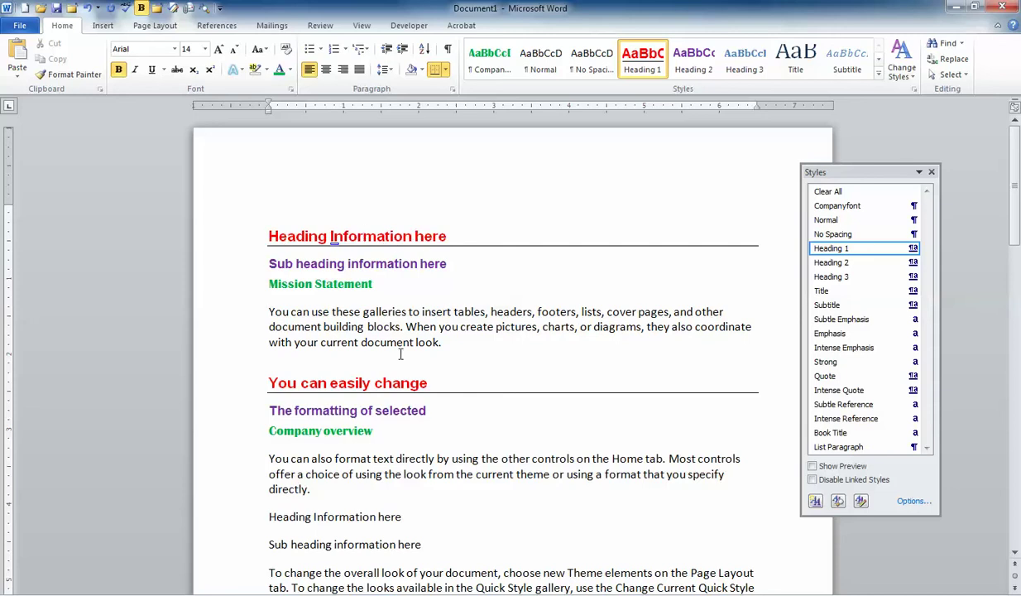
pyautogui.scroll(-1, 357, 477)
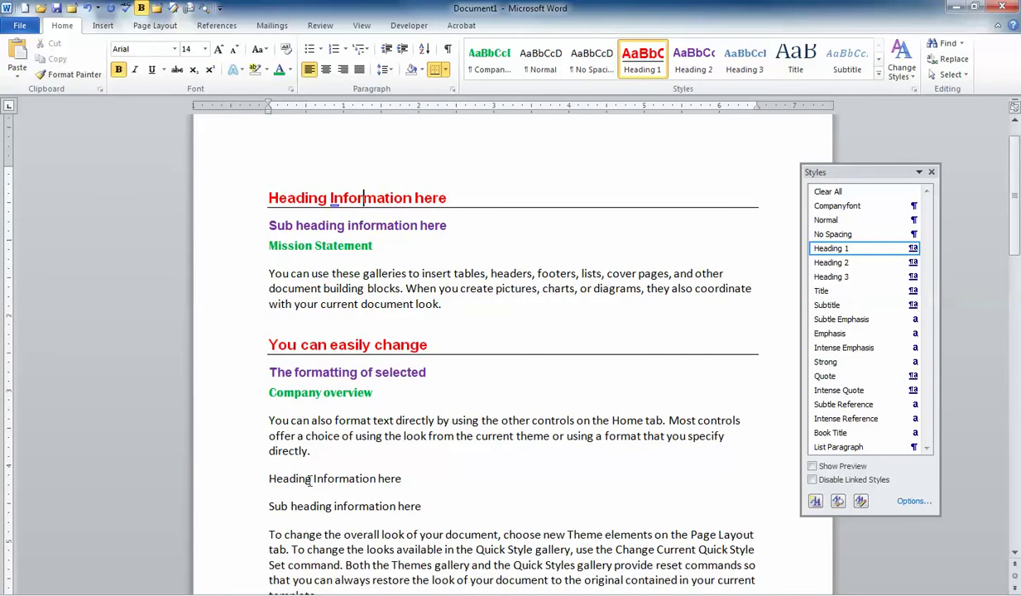
pyautogui.click(320, 478)
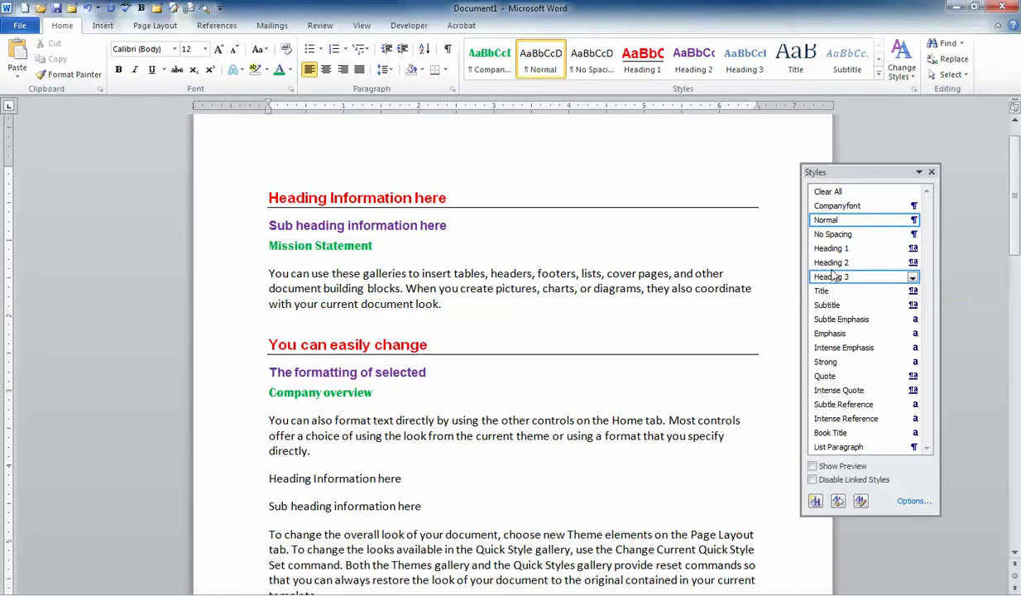
pyautogui.click(814, 248)
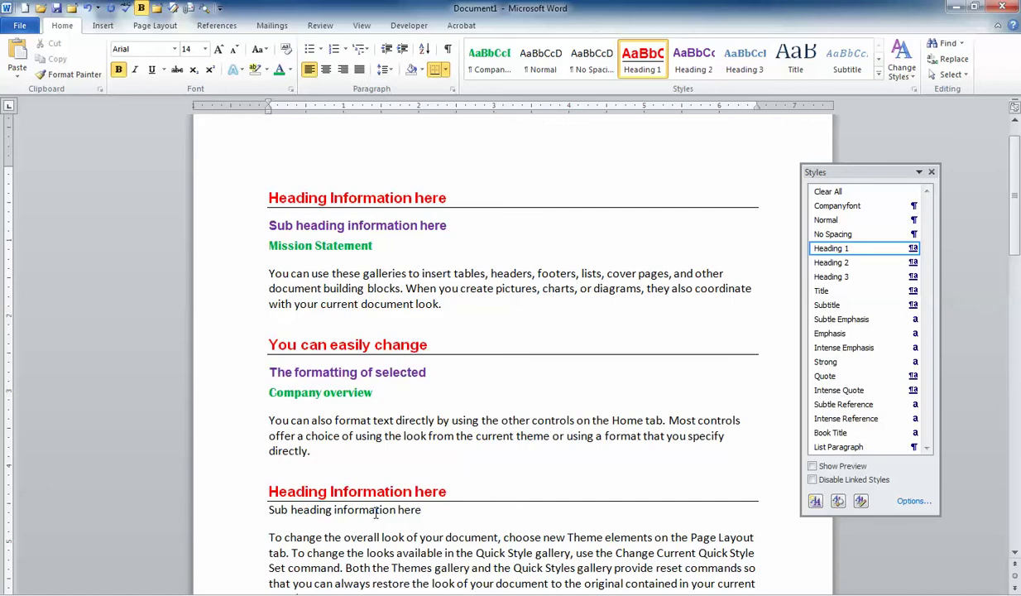
pyautogui.click(375, 511)
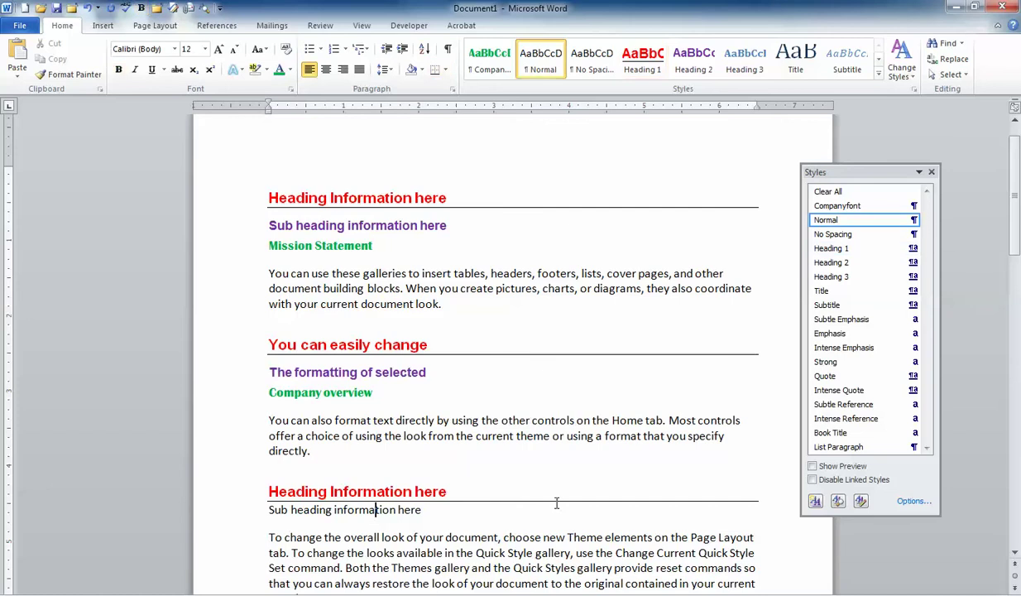
pyautogui.click(827, 263)
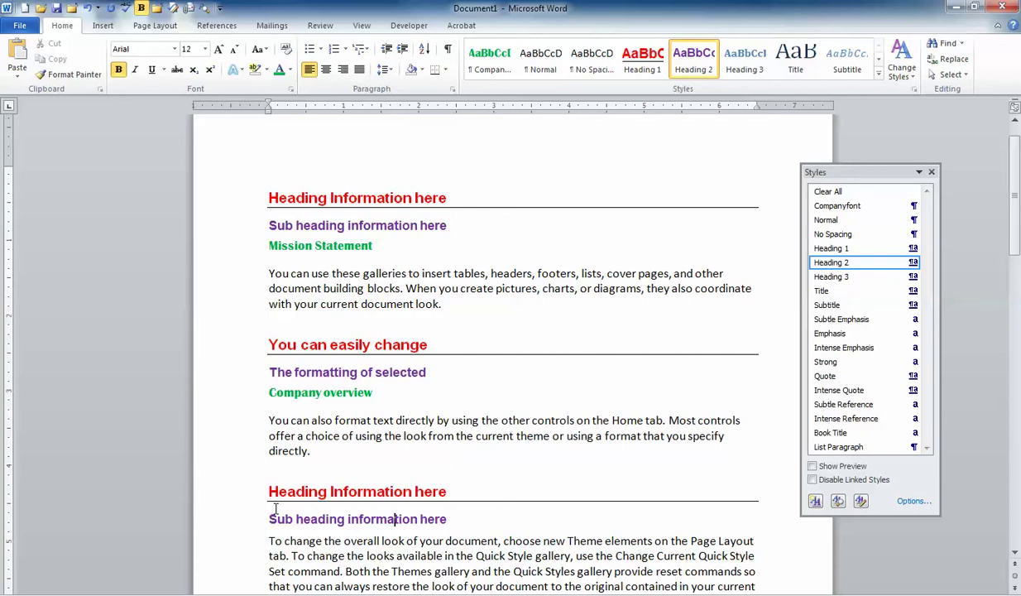
# Cut all text from the third heading, "Heading Information here", through the end of the document.
pyautogui.click(323, 246)
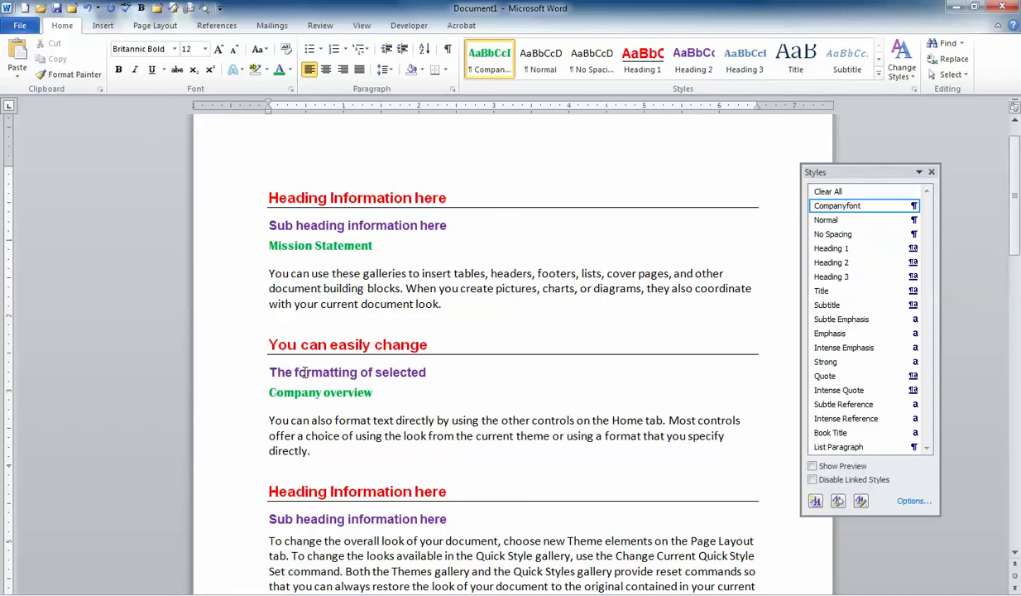
pyautogui.scroll(-5, 302, 372)
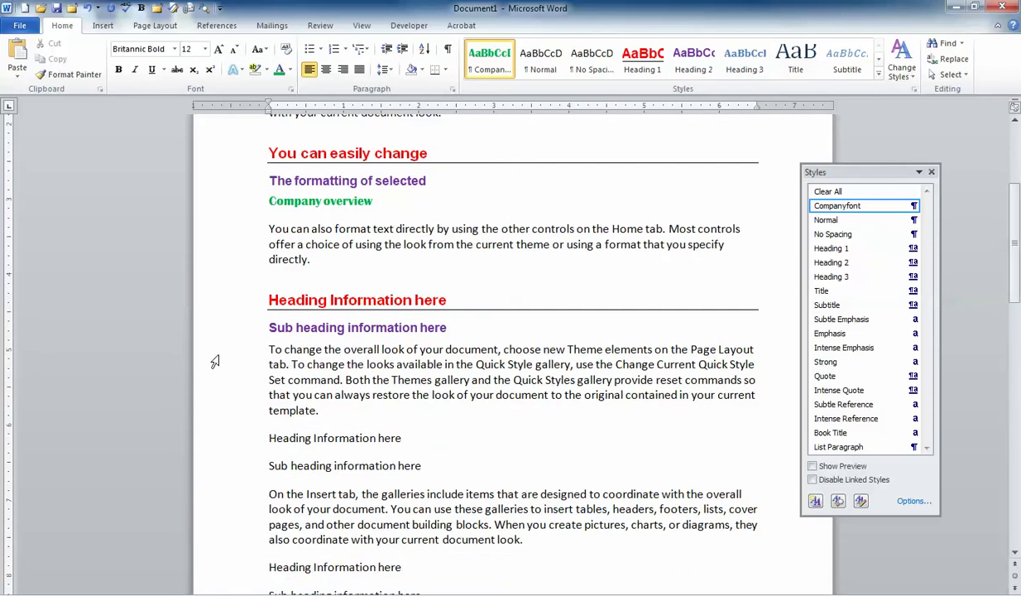
pyautogui.moveTo(220, 296); pyautogui.dragTo(288, 343)
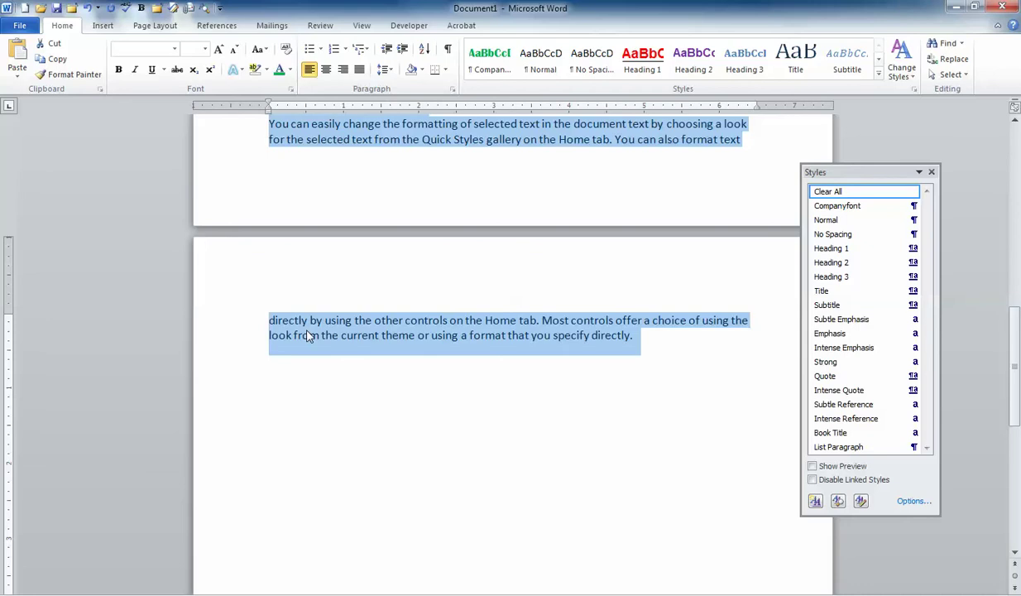
pyautogui.hotkey('ctrl', 'z')
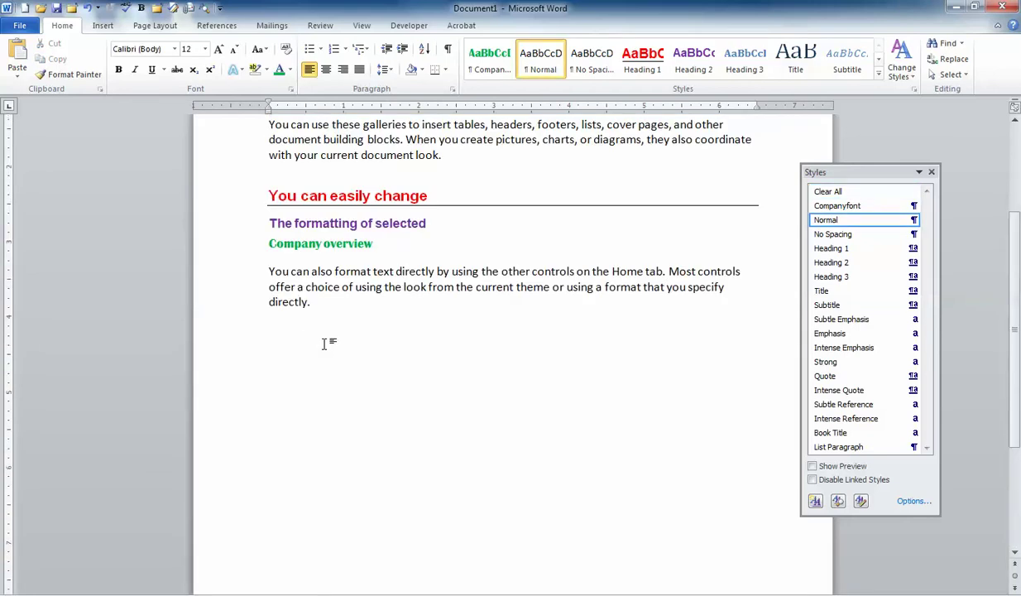
pyautogui.scroll(3, 329, 351)
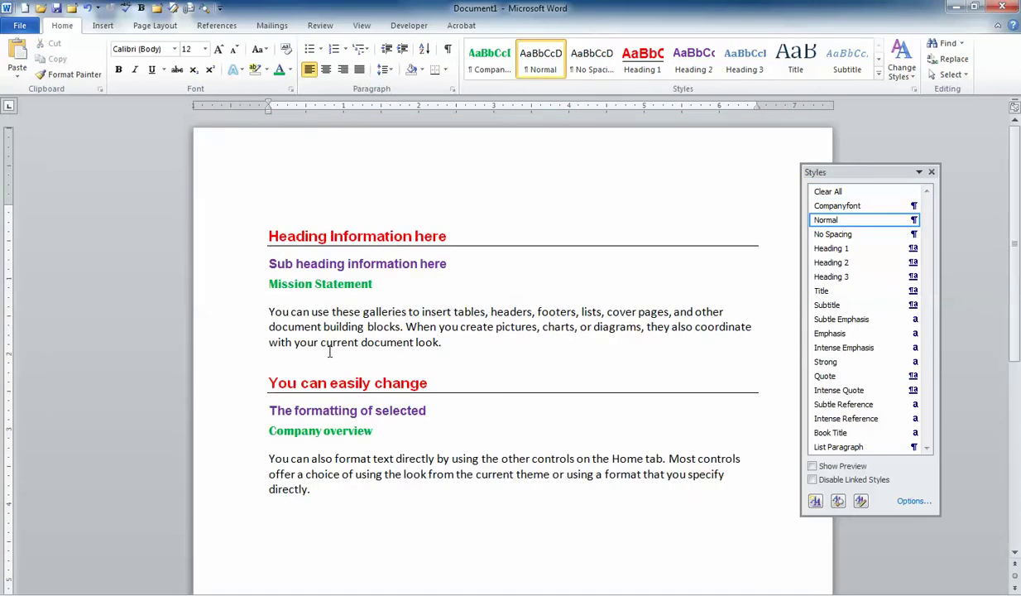
# Save the document as a Word Template named "Proposal Template" in the "A templates" folder.
pyautogui.click(20, 26)
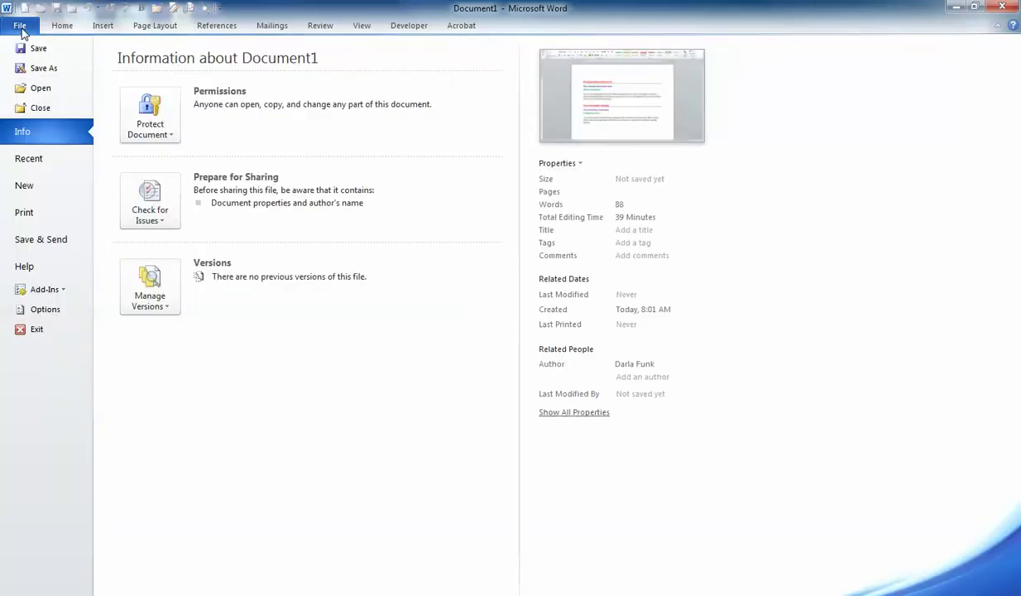
pyautogui.press('Escape')
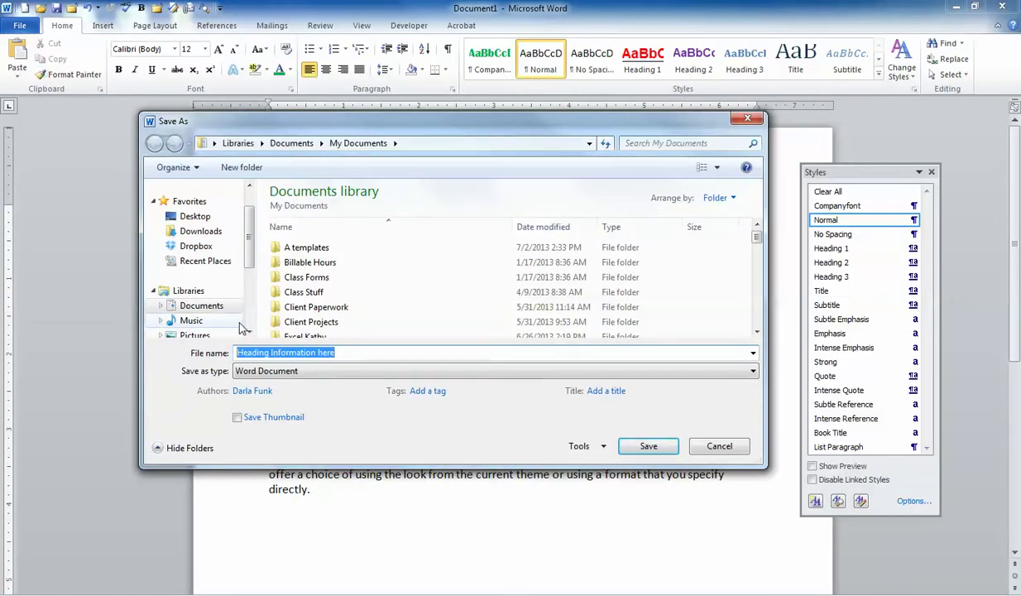
pyautogui.write('Pr')
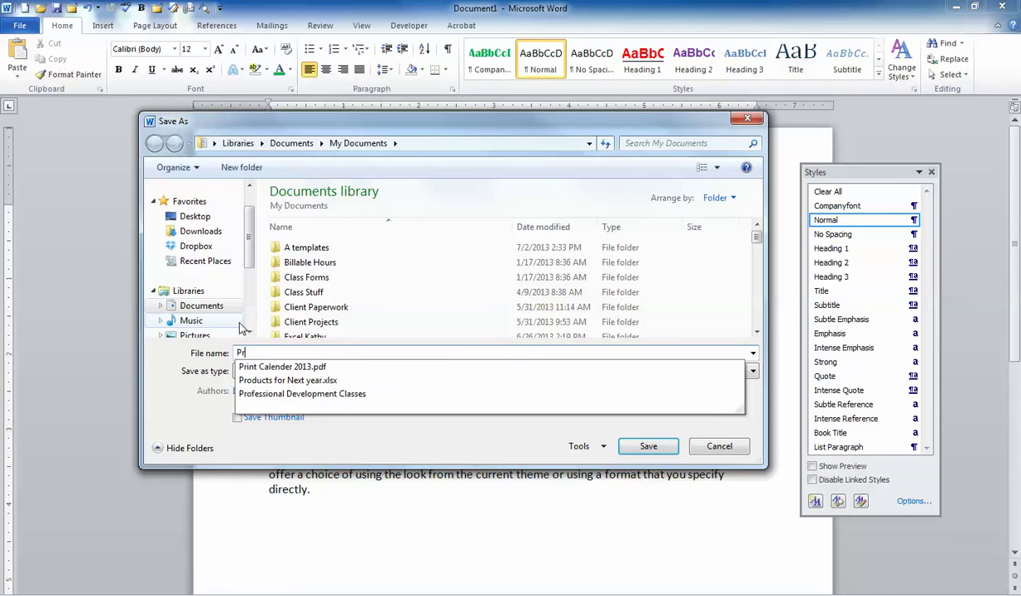
pyautogui.write('oposal ')
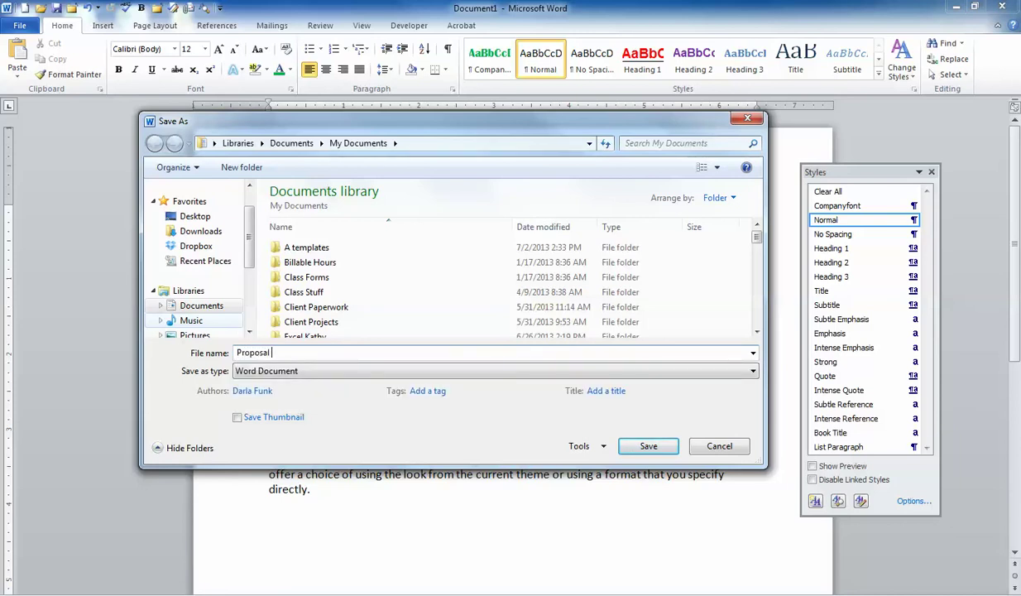
pyautogui.write('Template')
pyautogui.click(295, 250)
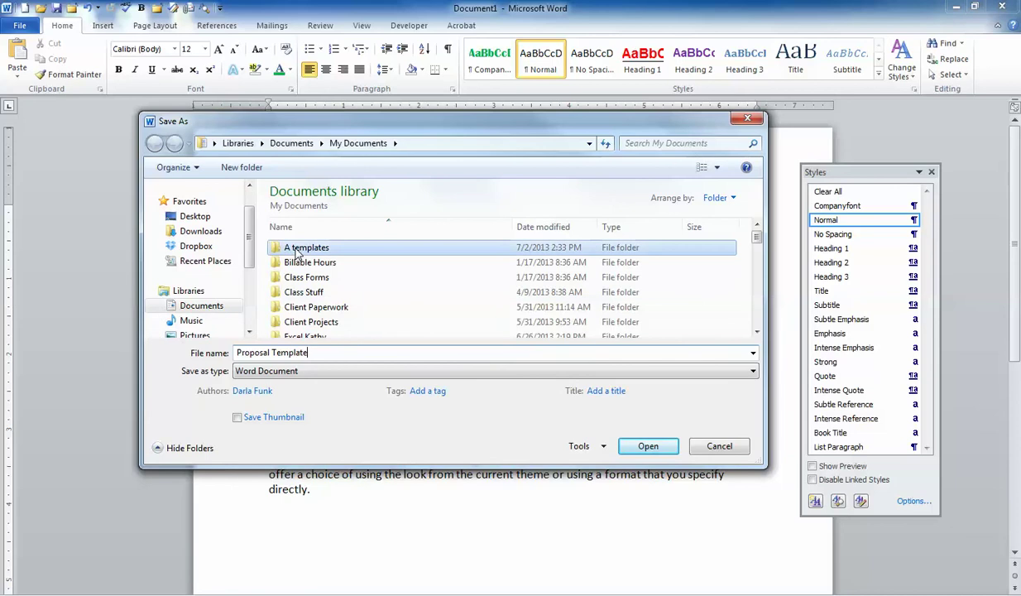
pyautogui.doubleClick(266, 248)
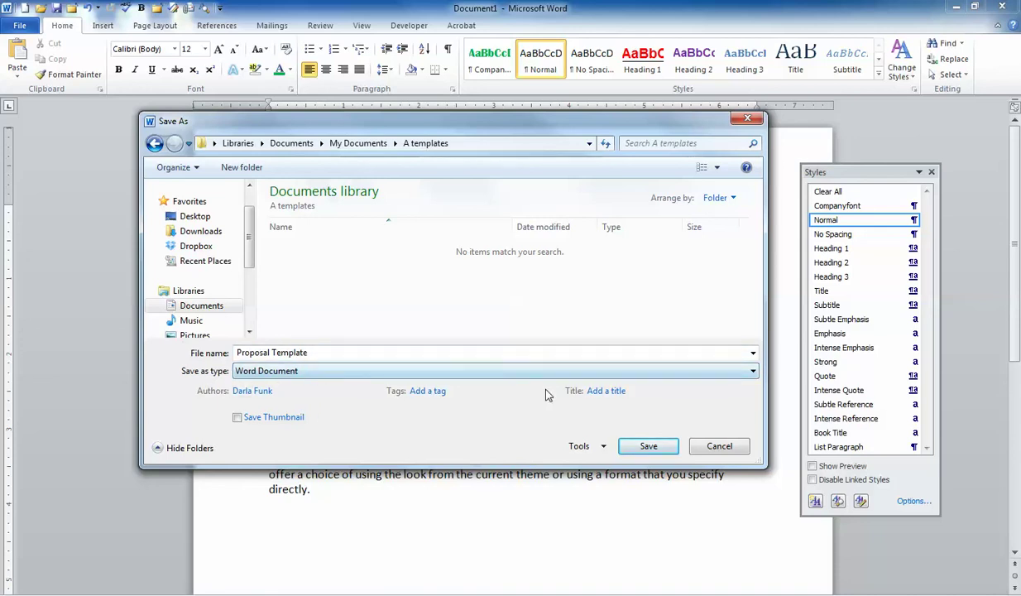
pyautogui.click(752, 371)
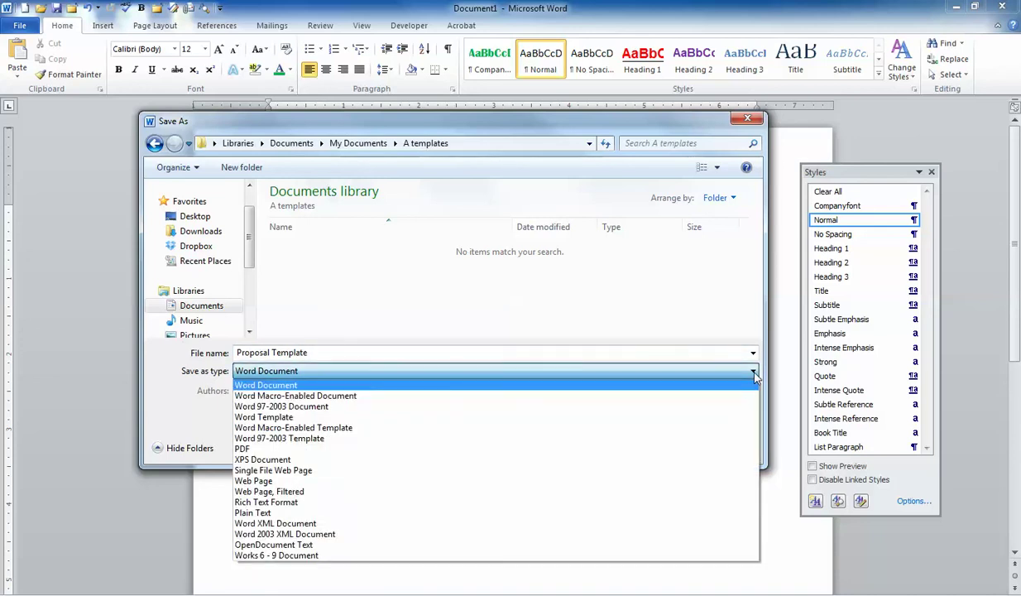
pyautogui.click(273, 420)
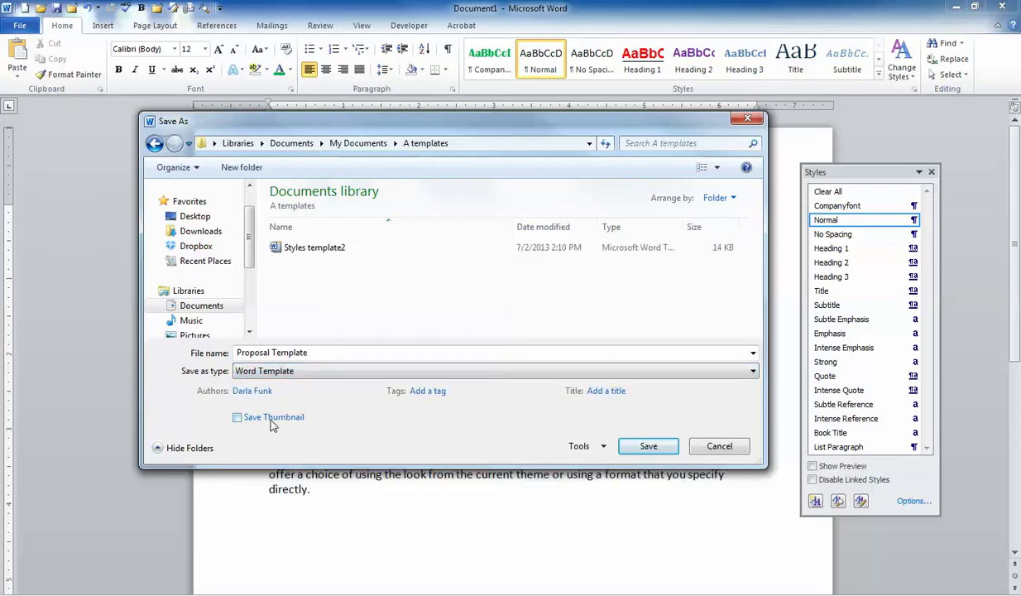
pyautogui.click(649, 447)
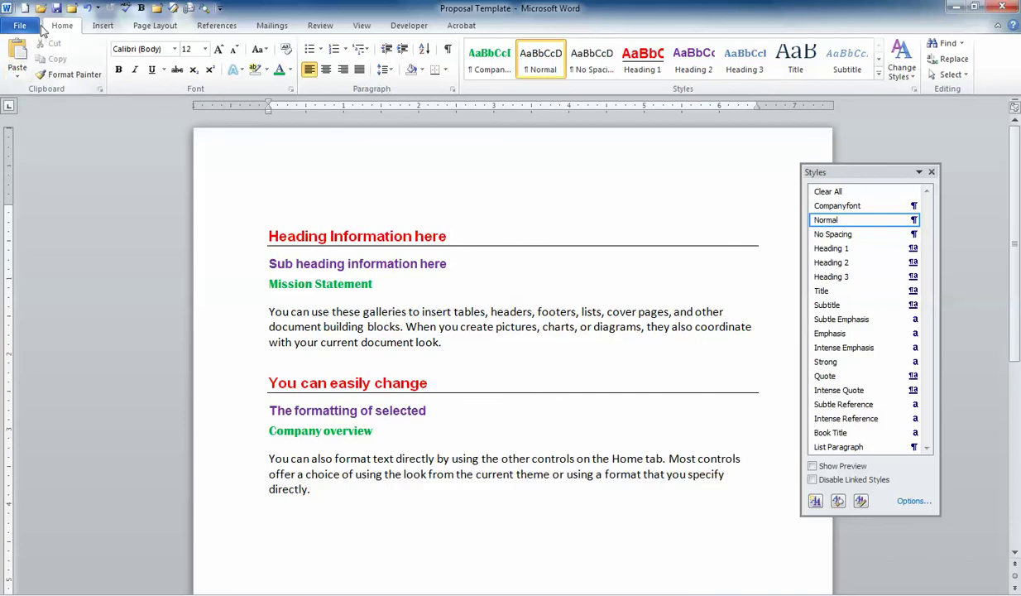
# Close the Proposal Template document and the Styles pane.
pyautogui.click(72, 10)
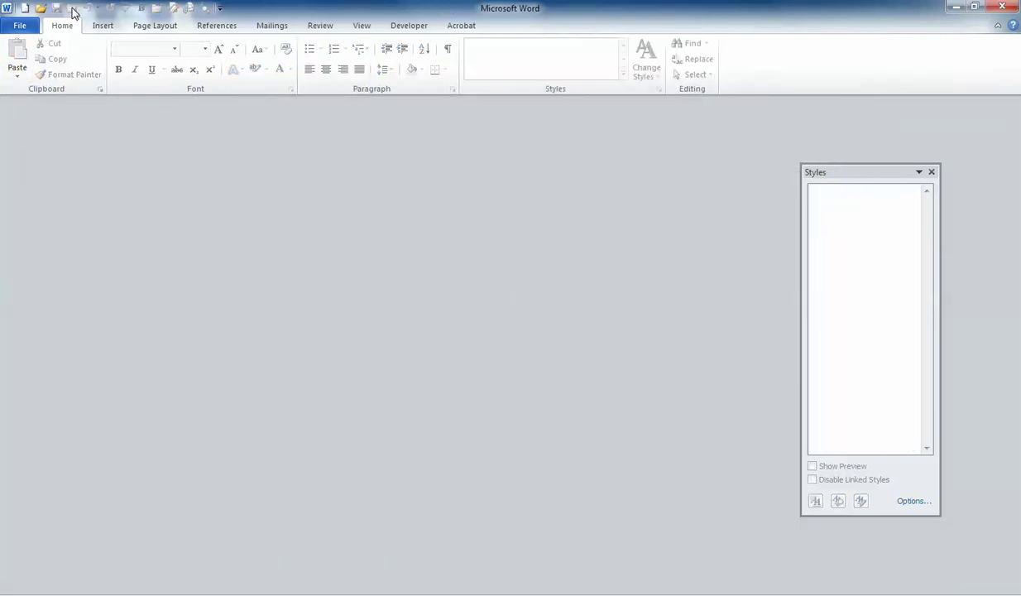
pyautogui.click(931, 172)
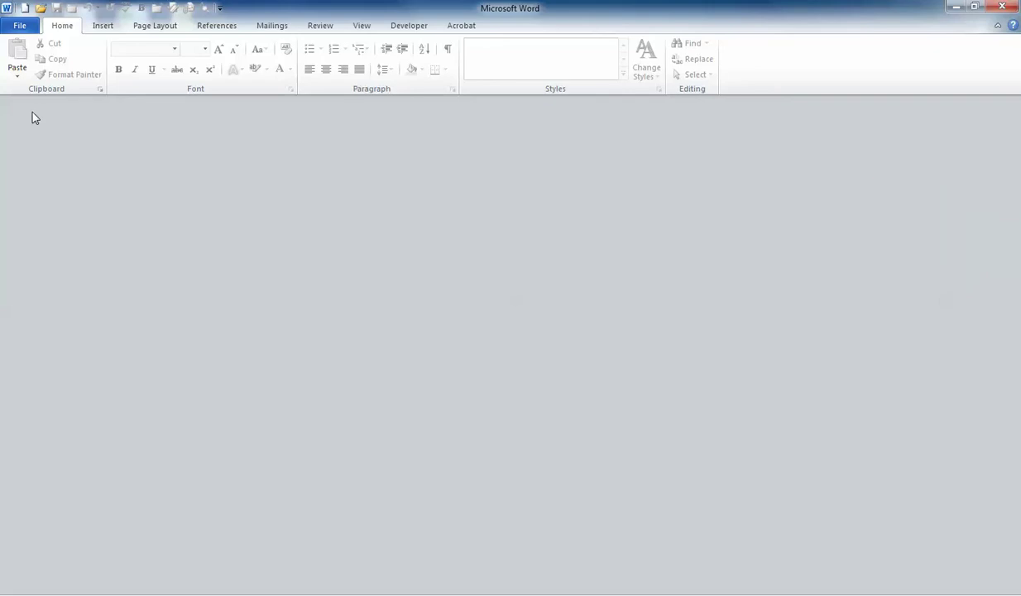
# Create a new document from the existing Proposal Template file in the "A templates" folder.
pyautogui.click(18, 27)
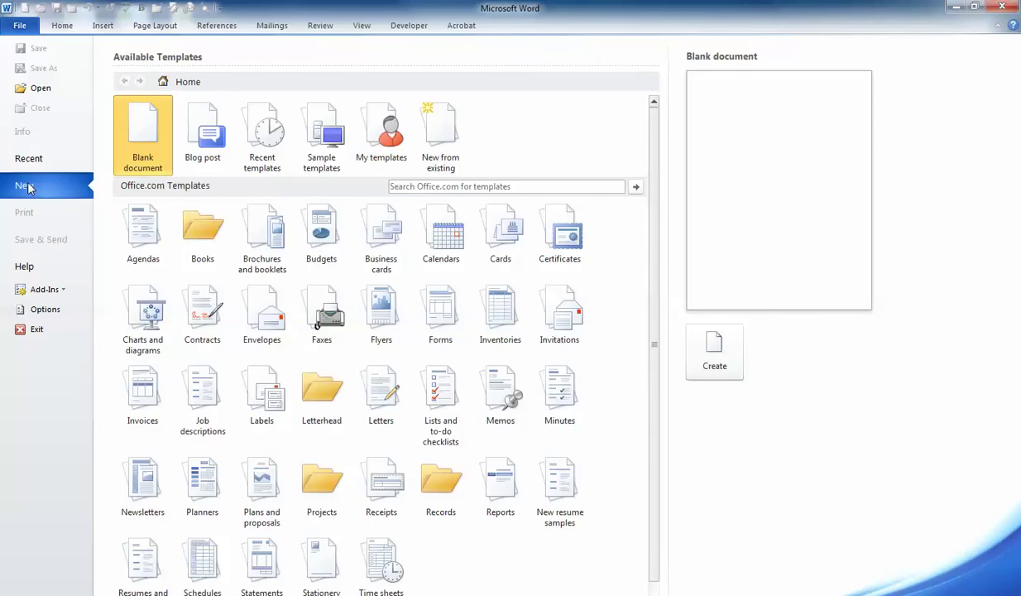
pyautogui.click(440, 140)
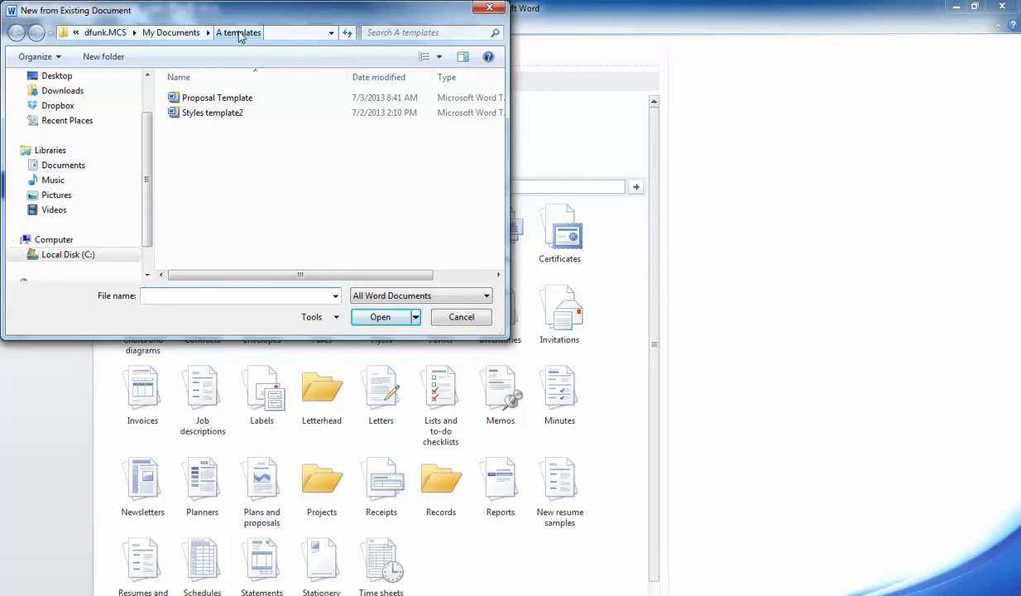
pyautogui.click(201, 100)
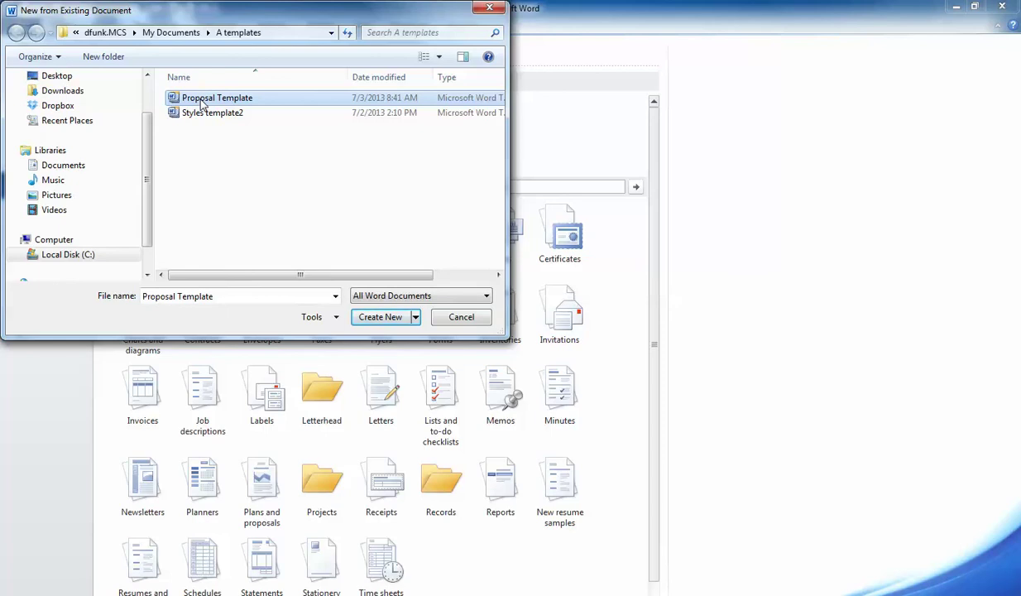
pyautogui.click(382, 319)
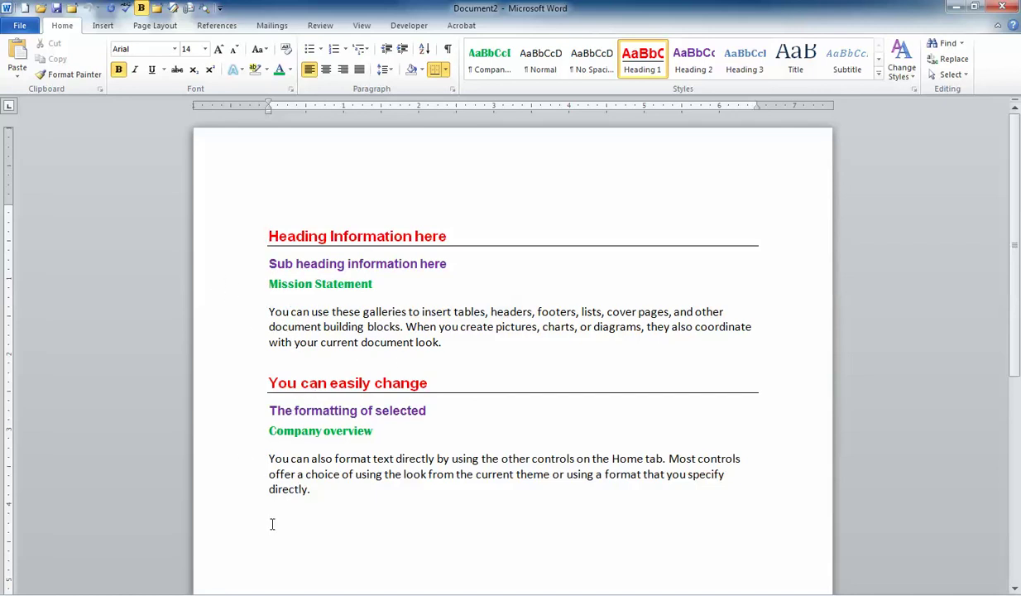
# Paste the cut proposal text on a new line after the paragraph under "Company overview".
pyautogui.click(319, 490)
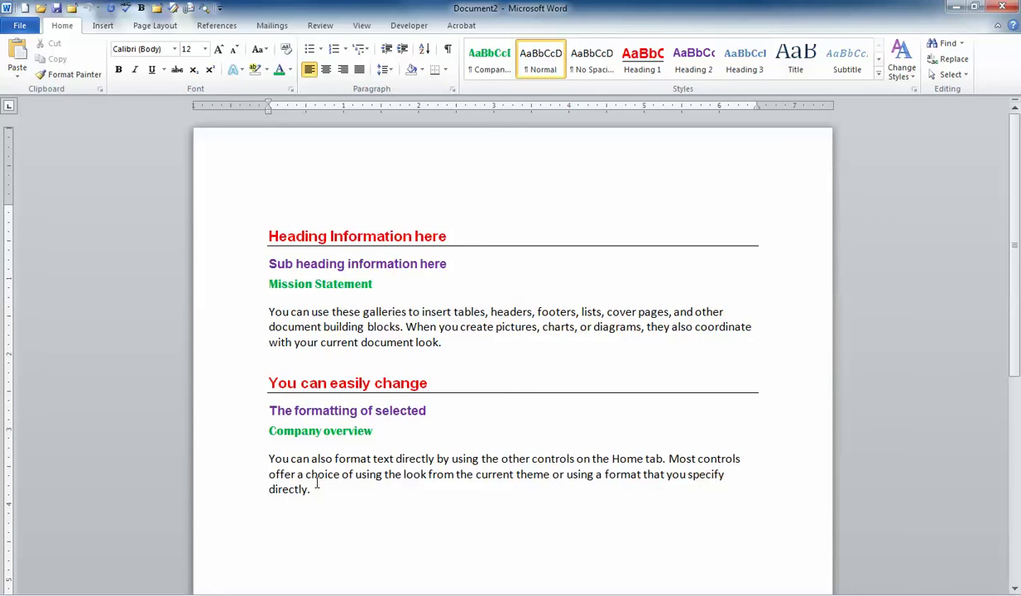
pyautogui.press('Return')
pyautogui.write('Heading Information here Sub heading information here To change the overall look of your document, choose new Theme elements on the Page Layout tab. To change the looks available in the Quick Style gallery, use the Change Current Quick Style Set command. Both the Themes gallery and the Quick Styles gallery provide reset commands so that you can always restore the look of your document to the original contained in your current template. Heading Information here Sub heading information here On the Insert tab, the galleries include items that are designed to coordinate with the overall look of your document. You can use these galleries to insert tables, headers, footers, lists, cover pages, and other document building blocks. When you create pictures, charts, or diagrams, they also coordinate with your current document look. Heading Information here Sub heading information here You can easily change the formatting of selected text in the document text by choosing a look for the selected text from the Quick Styles gallery on the Home tab. You can also format text directly by using the other controls on the Home tab. Most controls offer a choice of using the look from the current theme or using a format that you specify directly.')
pyautogui.scroll(4, 317, 480)
pyautogui.scroll(4, 338, 422)
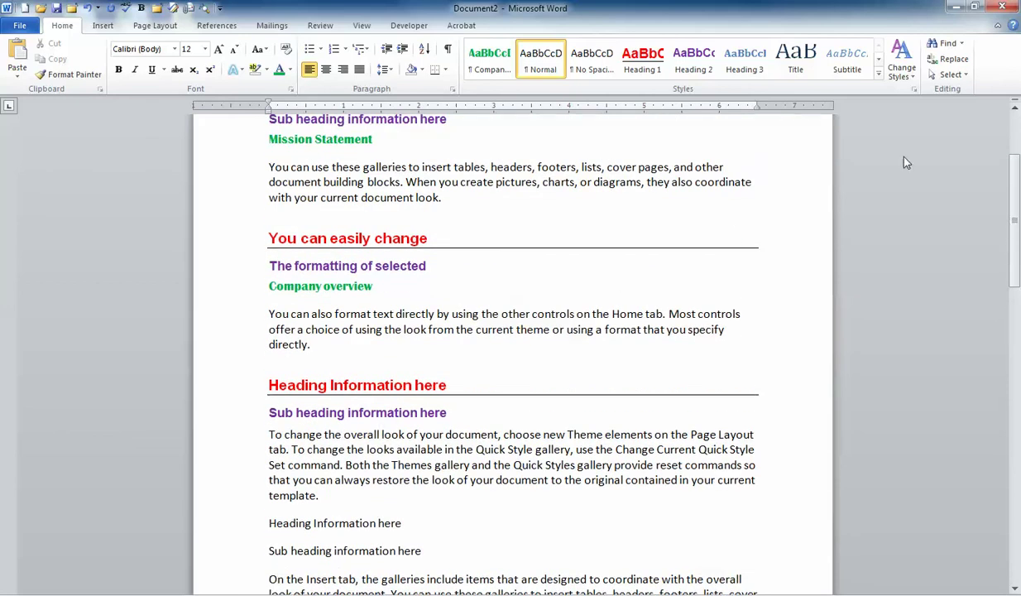
# Show the Styles pane and apply Heading 1 to the first plain "Heading Information here" line and Heading 2 to its subheading.
pyautogui.click(914, 89)
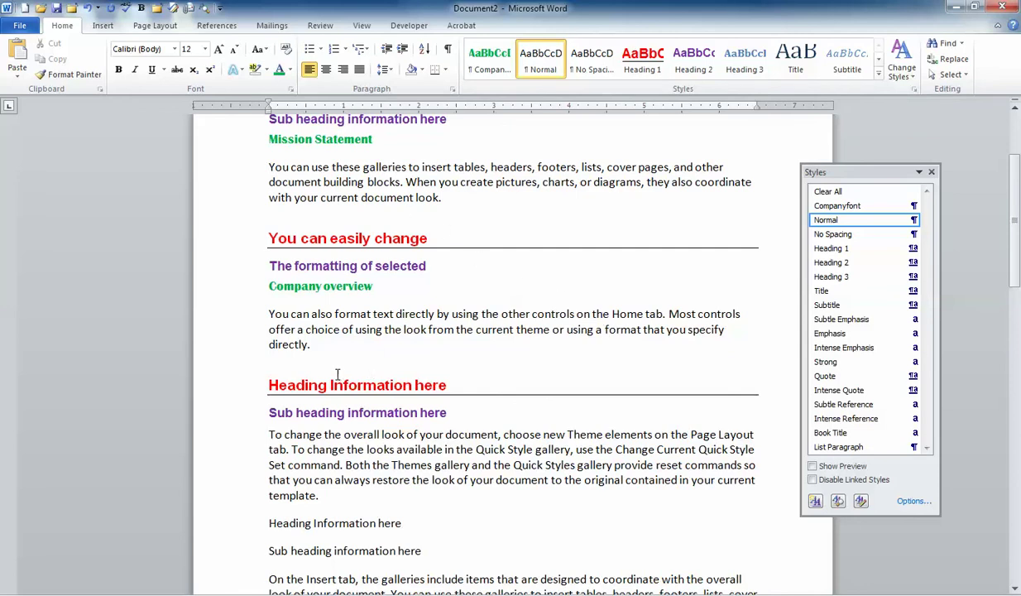
pyautogui.scroll(-2, 326, 360)
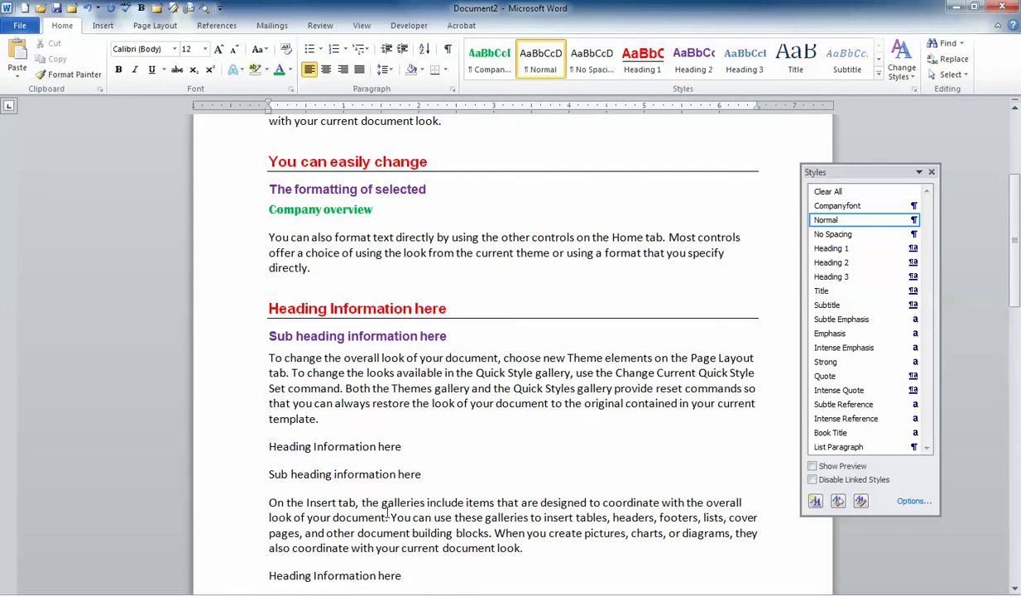
pyautogui.click(315, 448)
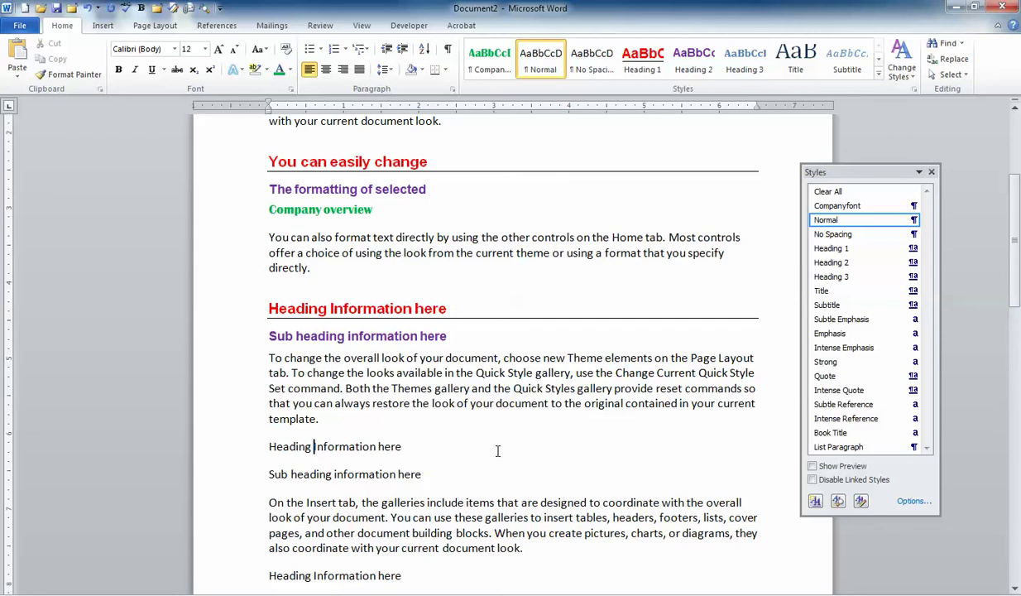
pyautogui.click(854, 252)
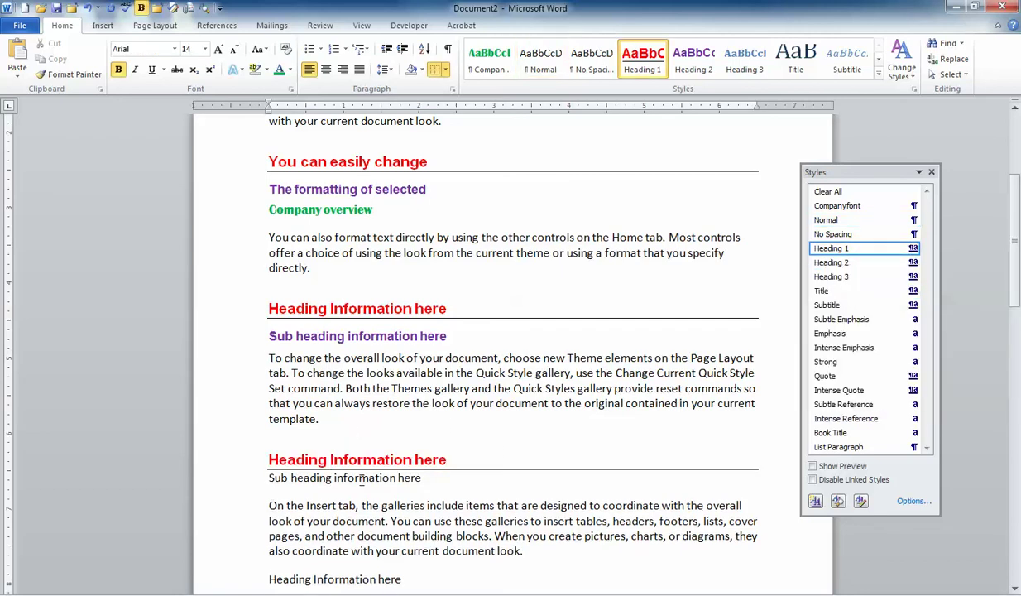
pyautogui.click(362, 478)
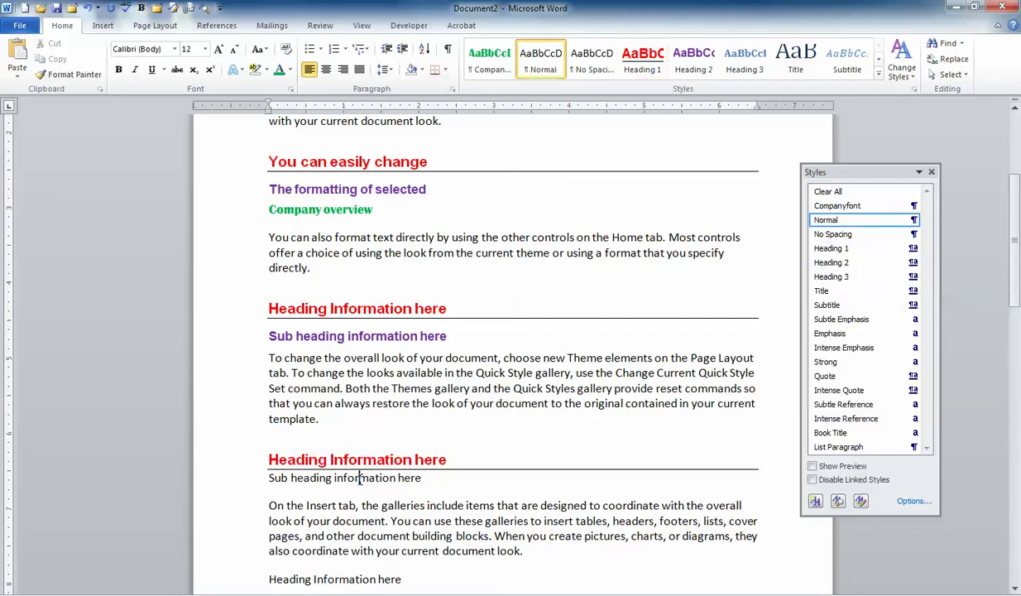
pyautogui.click(827, 262)
# Apply the Companyfont style to the "Heading Information here" line below the paragraph starting "On the Insert tab".
pyautogui.scroll(-2, 445, 383)
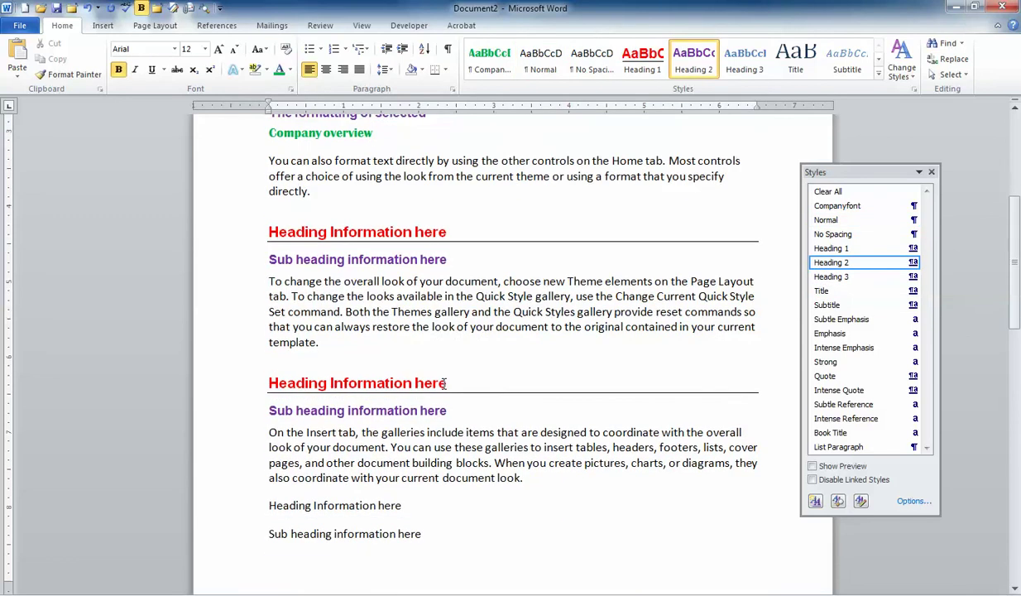
pyautogui.click(339, 504)
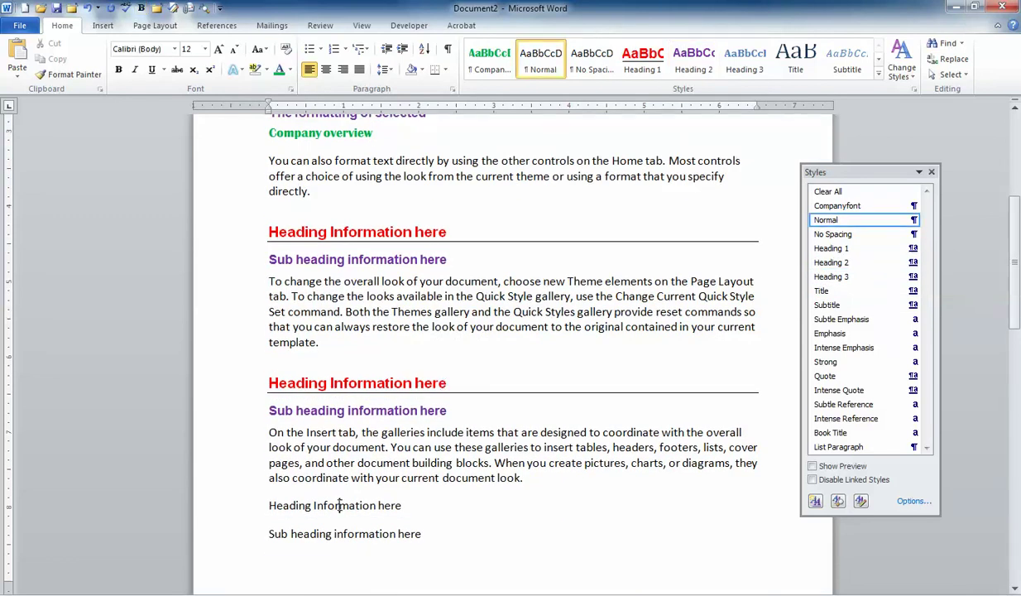
pyautogui.click(838, 207)
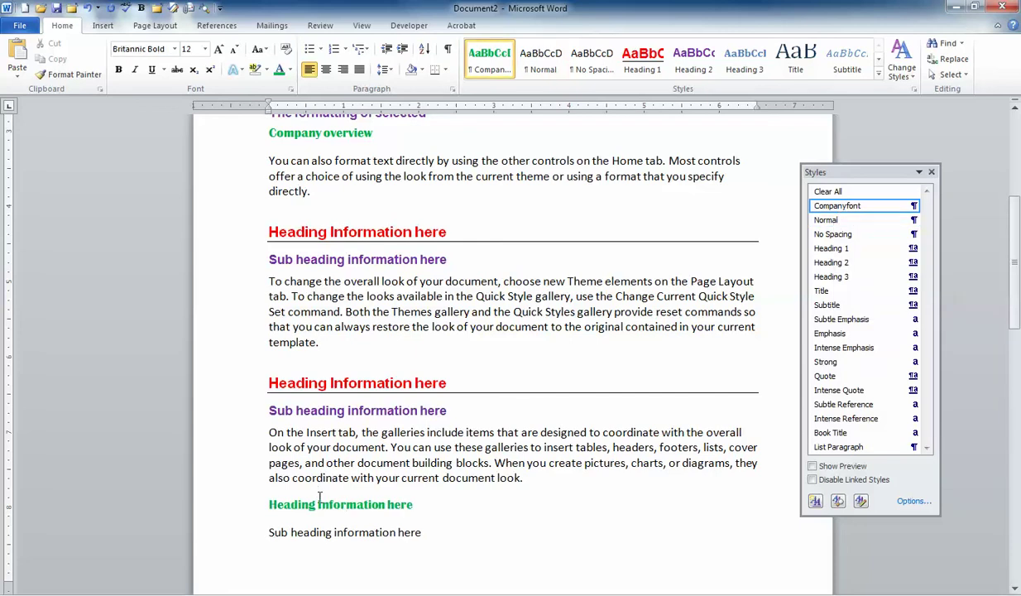